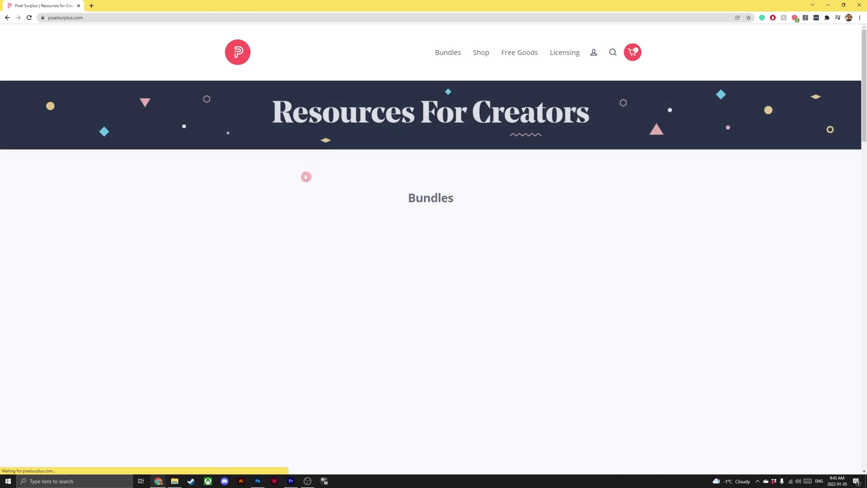
- Open the Fonts collection and the Gallagher font's product page, leaving the license option unchanged
mouse_move(482, 56)
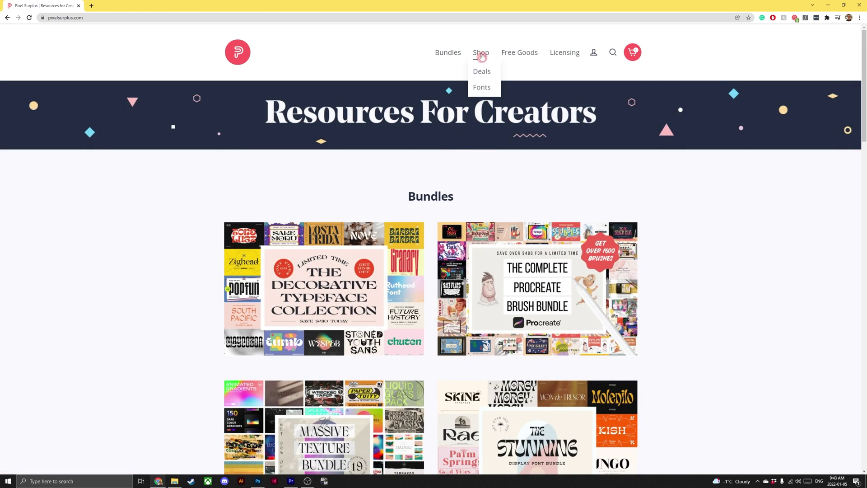
left_click(482, 88)
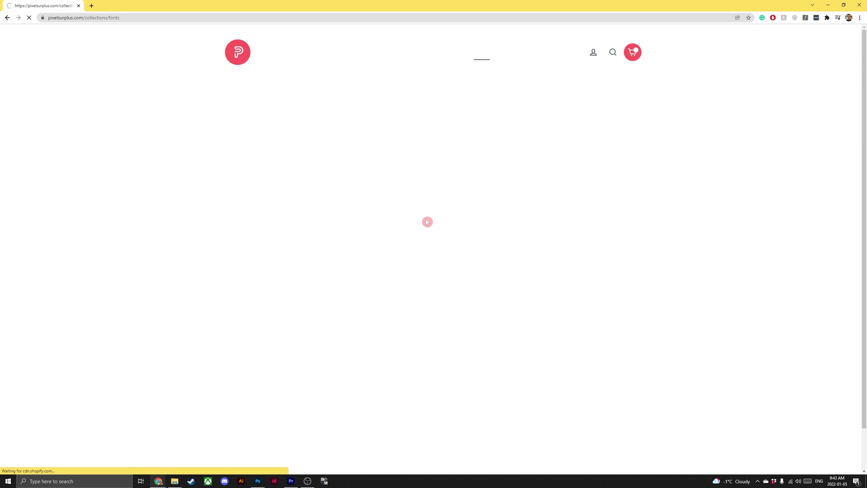
scroll(422, 205, "down", 5)
scroll(419, 210, "down", 4)
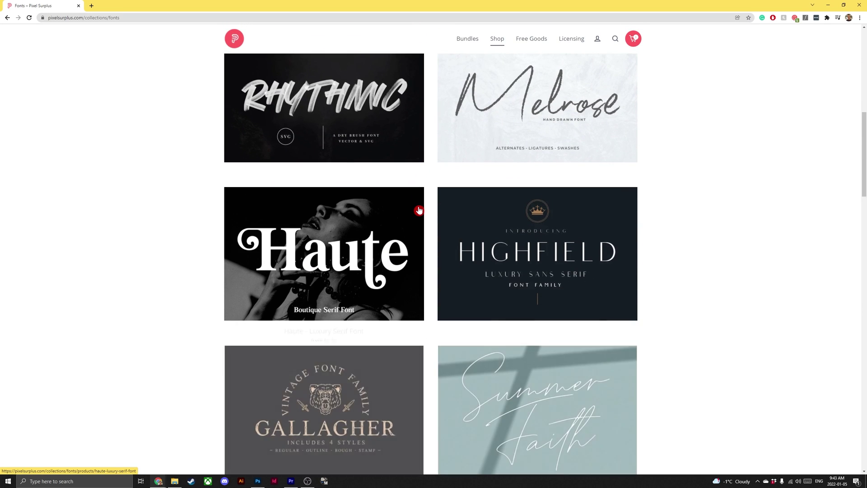
scroll(418, 207, "down", 3)
left_click(326, 239)
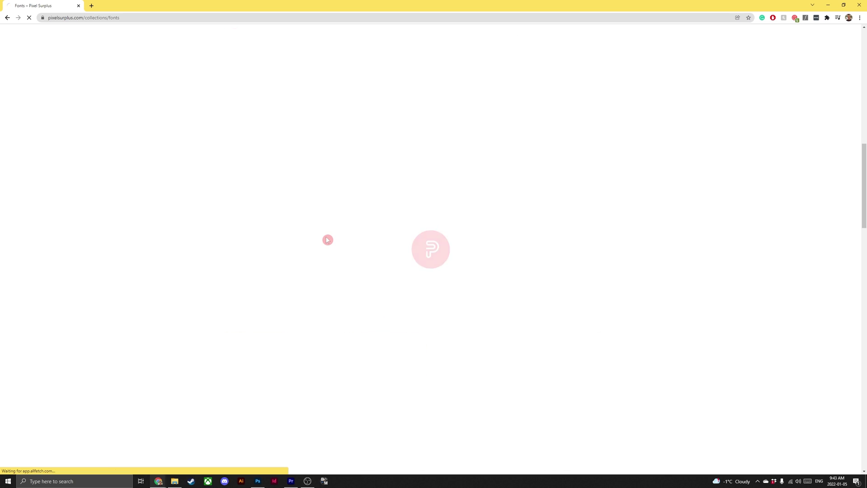
left_click(553, 178)
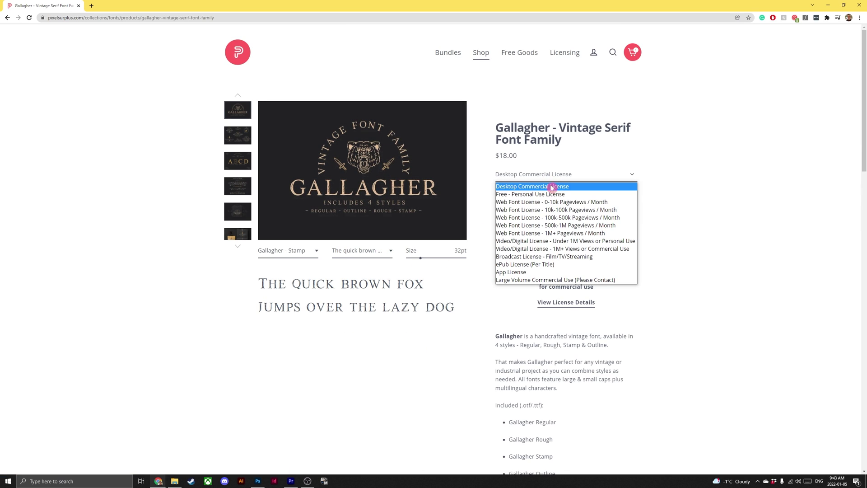
left_click(553, 189)
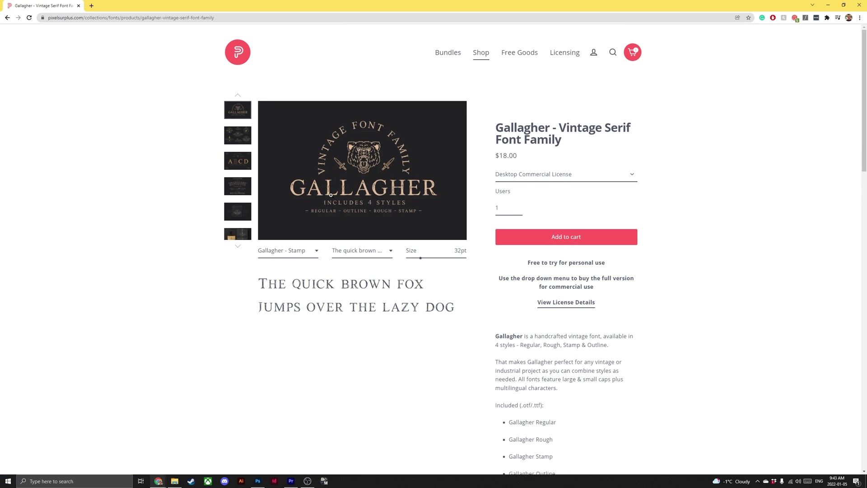
- Page through the enlarged preview images up to the Winterfall Cafe & Bar mockup
left_click(334, 154)
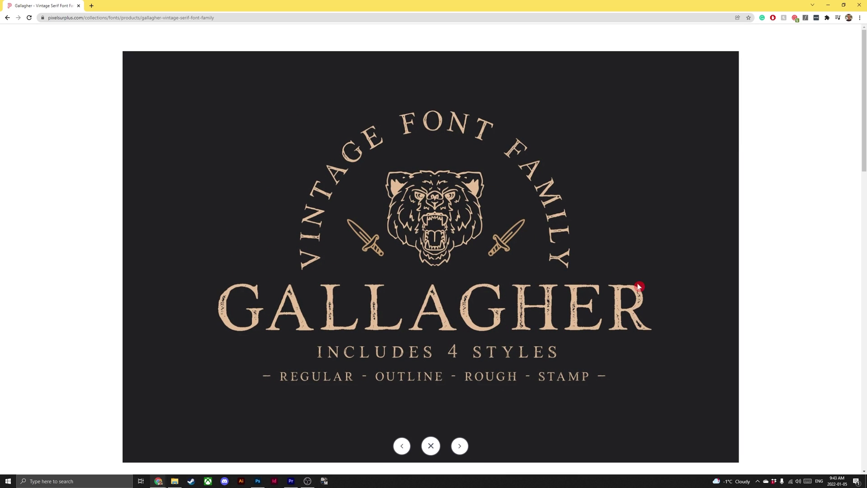
left_click(460, 446)
left_click(460, 446)
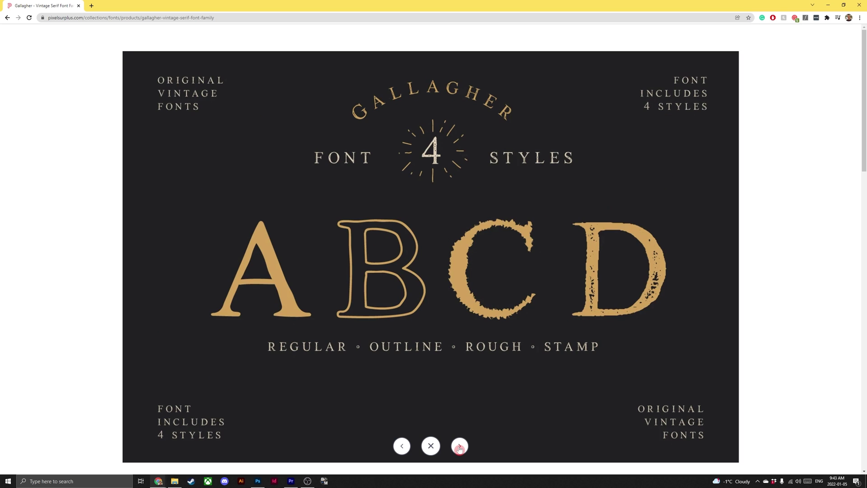
left_click(460, 447)
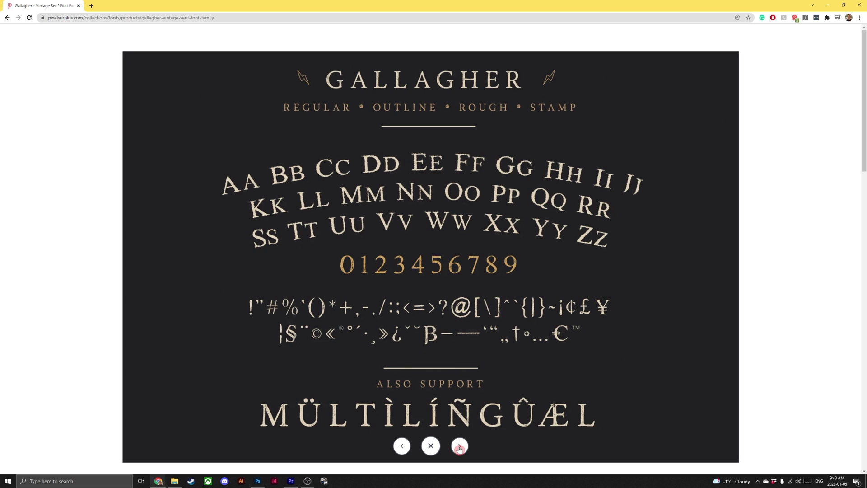
left_click(460, 446)
left_click(460, 447)
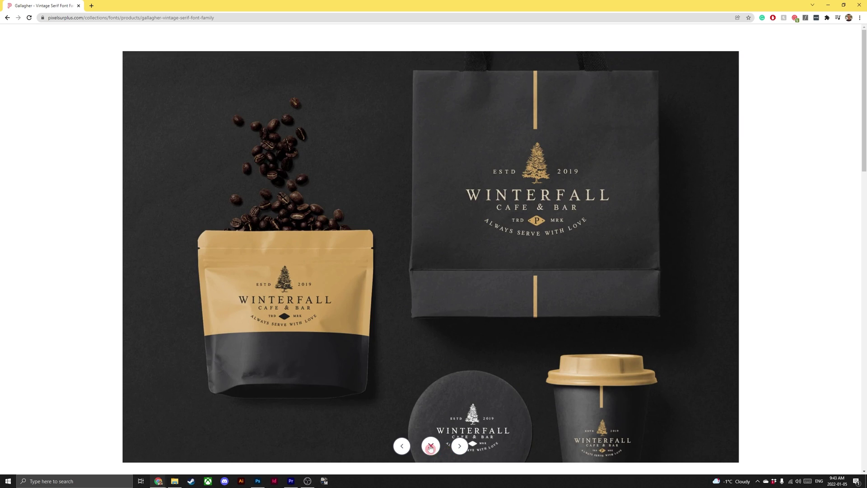
left_click(431, 447)
scroll(430, 264, "down", 1)
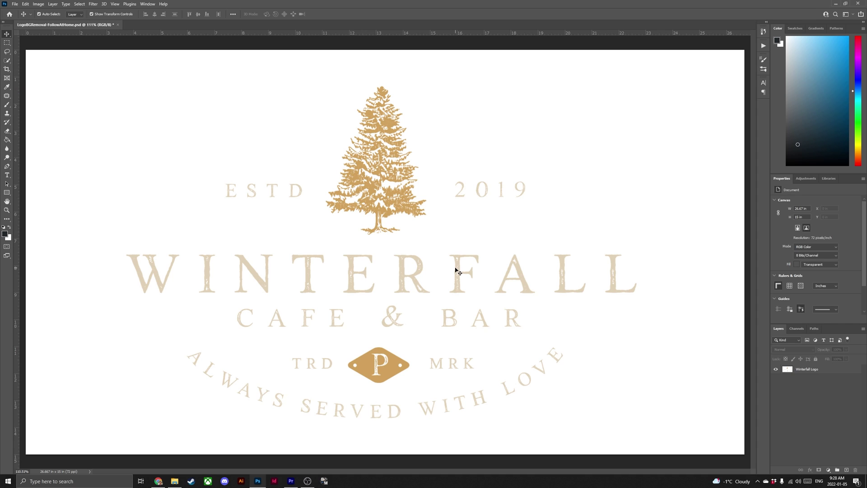
- Select the Winterfall Logo layer and show the Channels panel
left_click(822, 372)
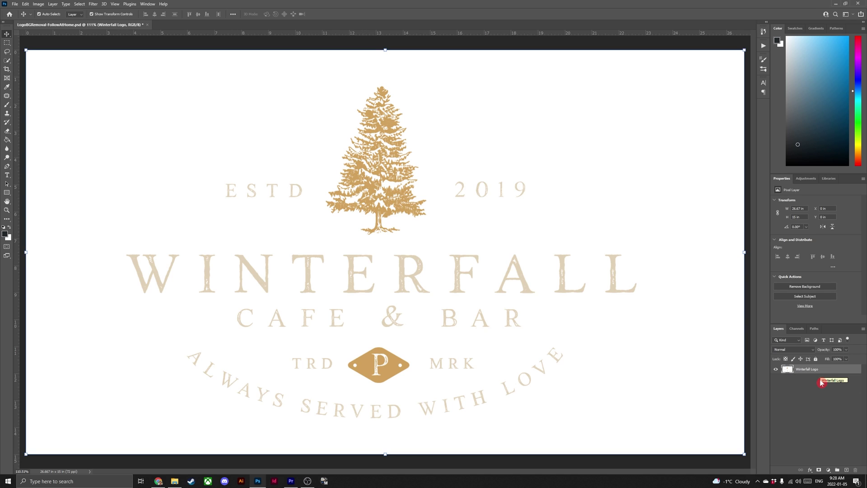
left_click(147, 4)
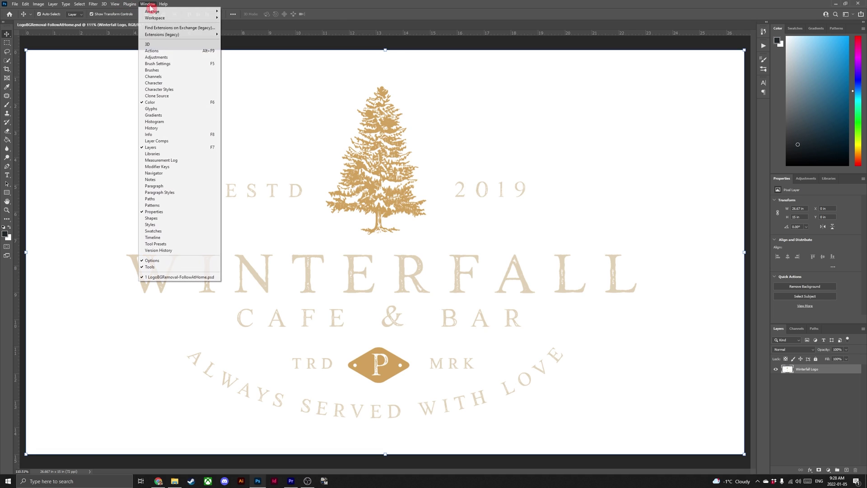
left_click(167, 77)
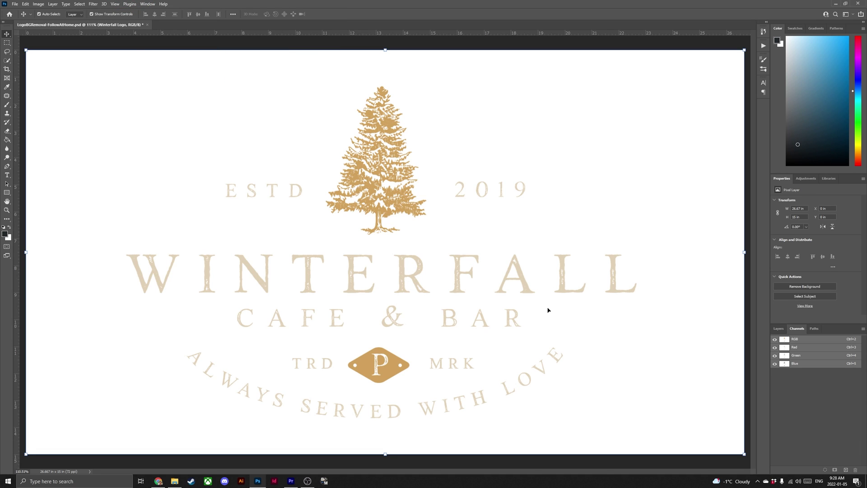
left_click(811, 393)
- Compare the Red, Green and Blue channels one by one, ending on Blue
left_click(799, 348)
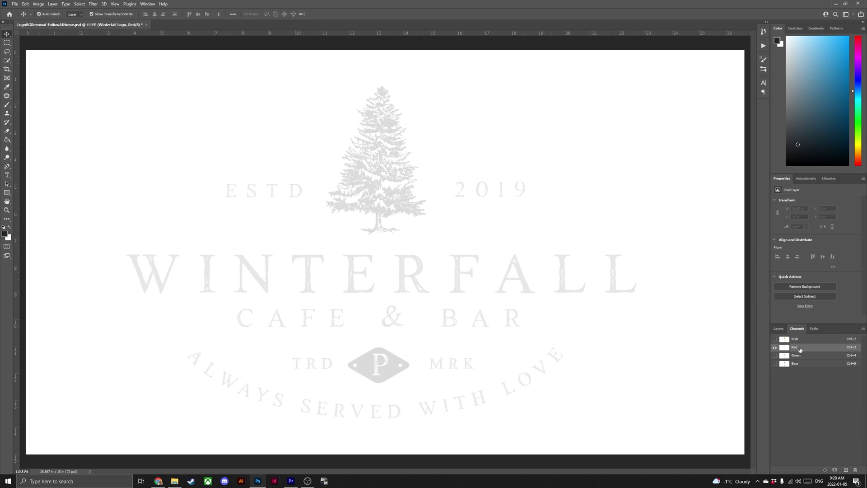
left_click(801, 356)
left_click(802, 366)
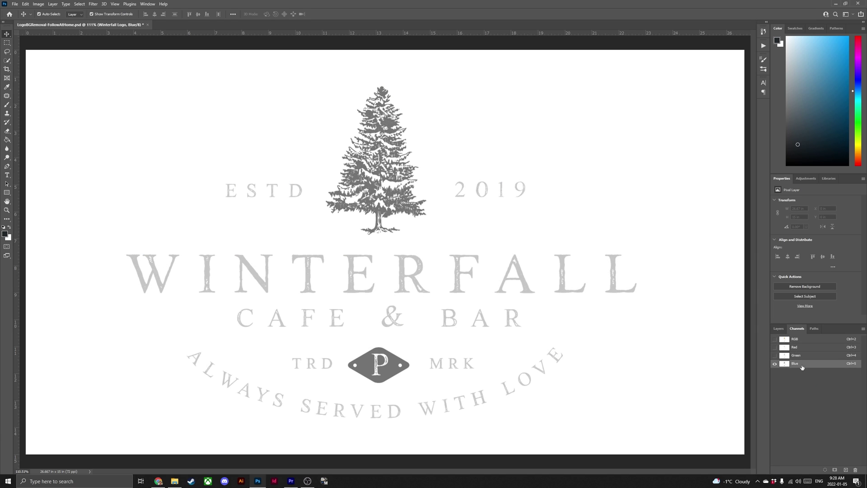
left_click(799, 356)
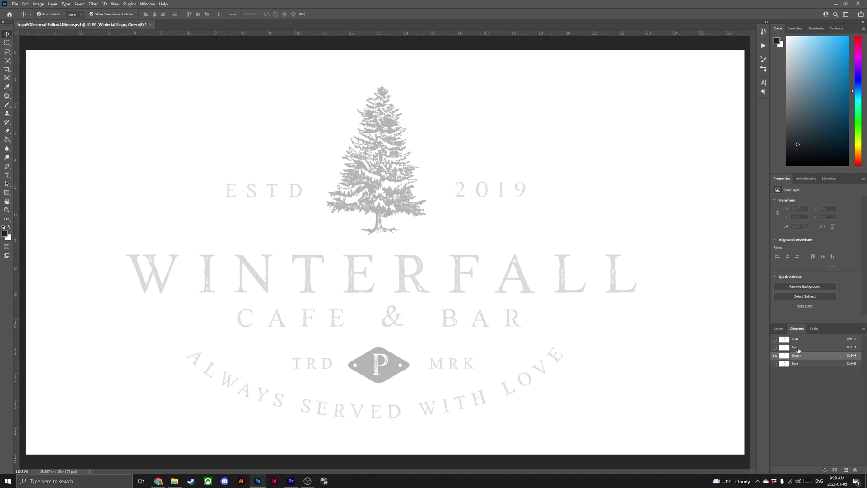
left_click(798, 348)
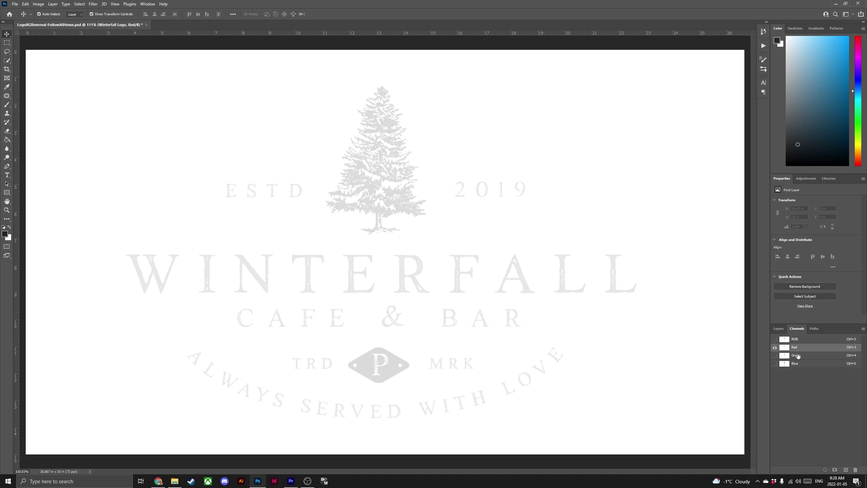
left_click(798, 356)
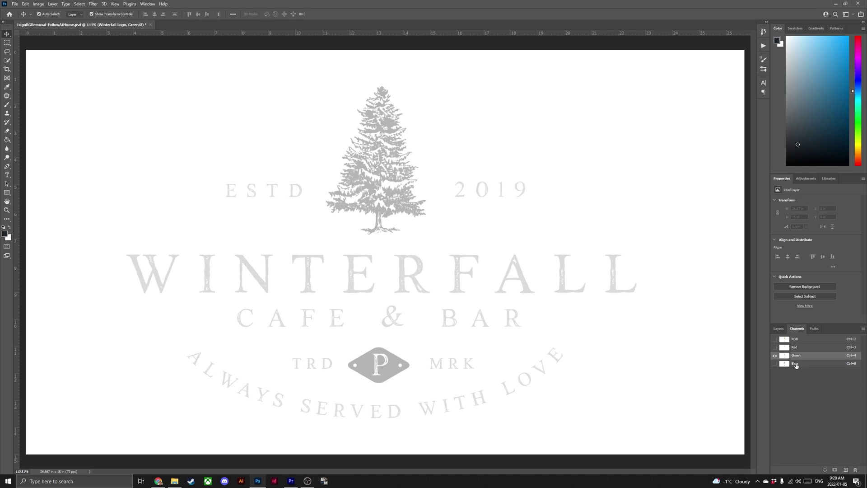
left_click(797, 364)
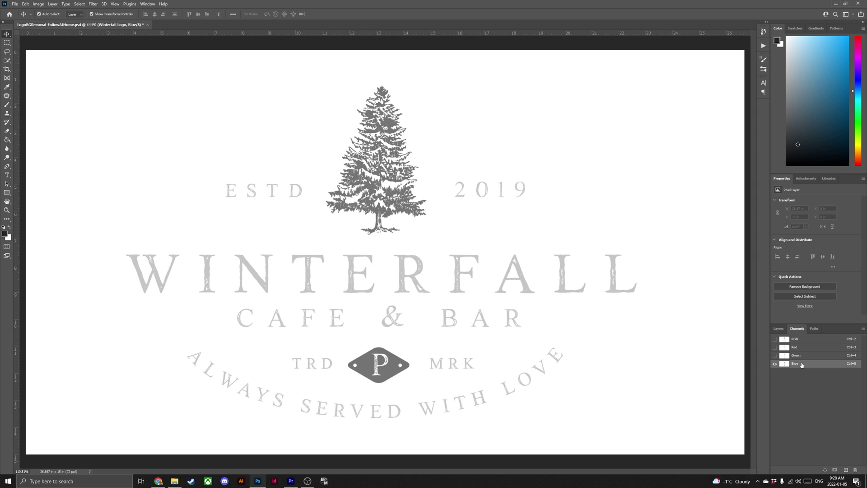
- Duplicate the Blue channel as 'Blue copy' and zoom in on the tree and lettering
left_click_drag(802, 364, 846, 469)
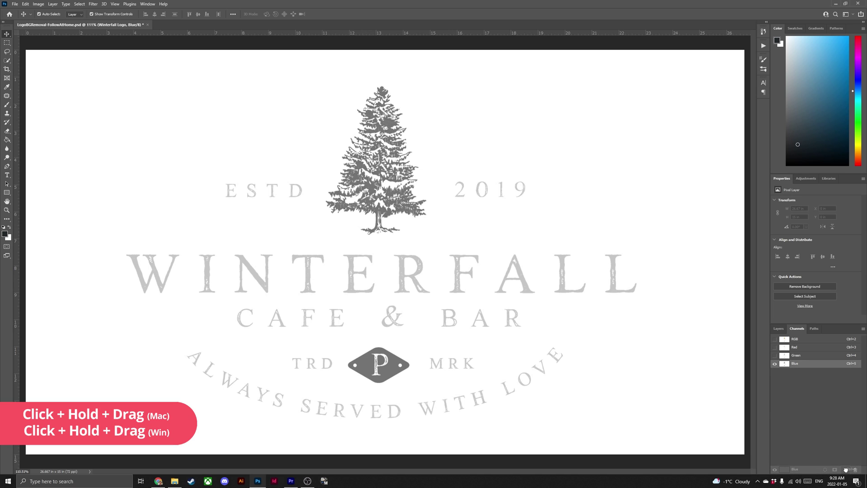
left_click_drag(846, 469, 847, 469)
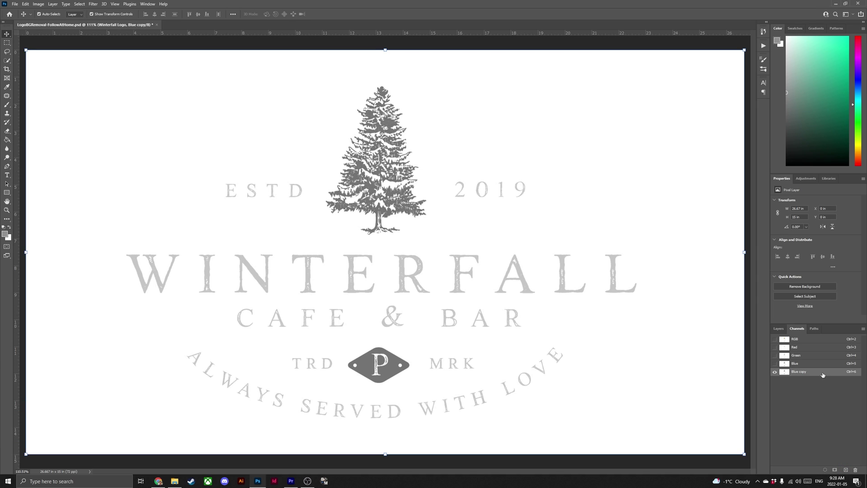
left_click_drag(823, 375, 824, 377)
key("ctrl+plus")
key("ctrl+plus")
key("ctrl+plus")
key("ctrl+plus")
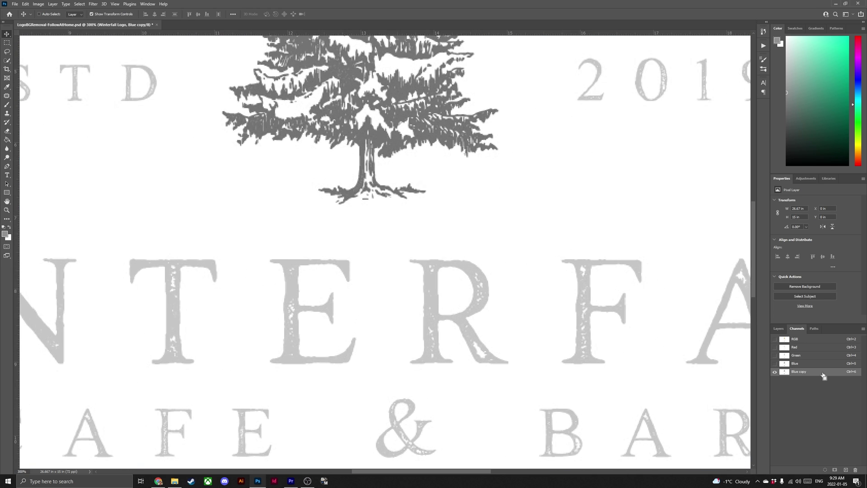
left_click(818, 409)
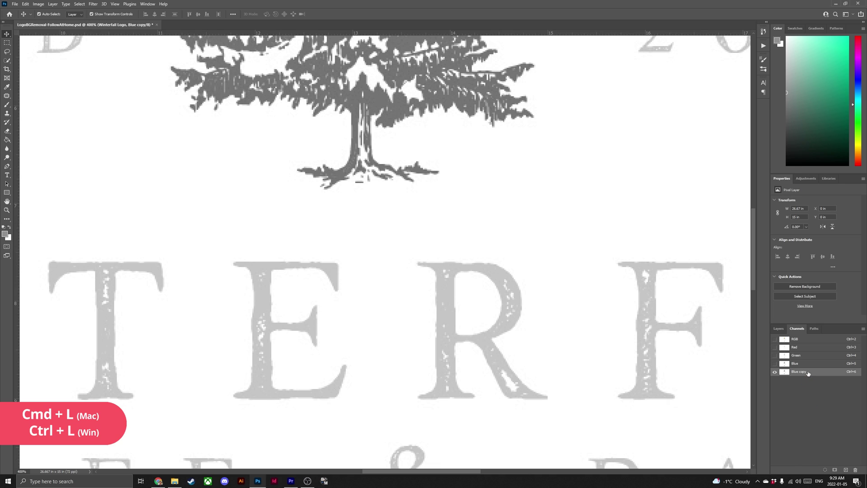
- Apply Levels to the Blue copy channel with input levels 190 / 1.00 / 255
key("ctrl+l")
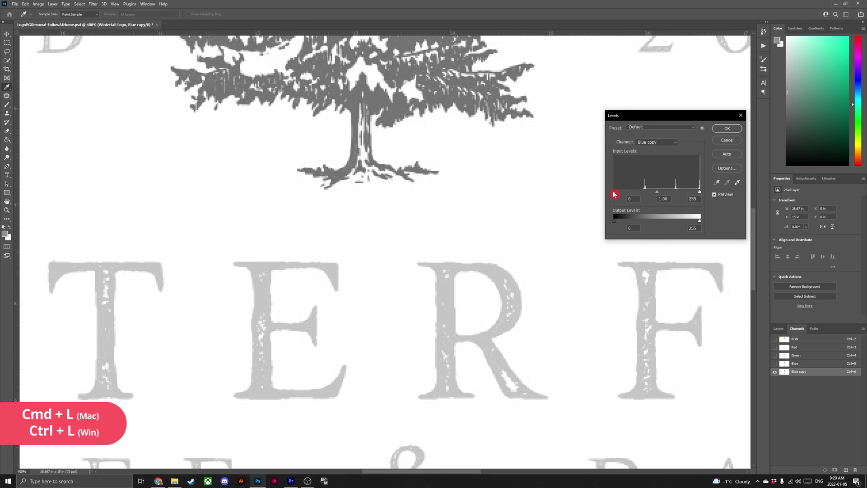
left_click_drag(615, 193, 694, 192)
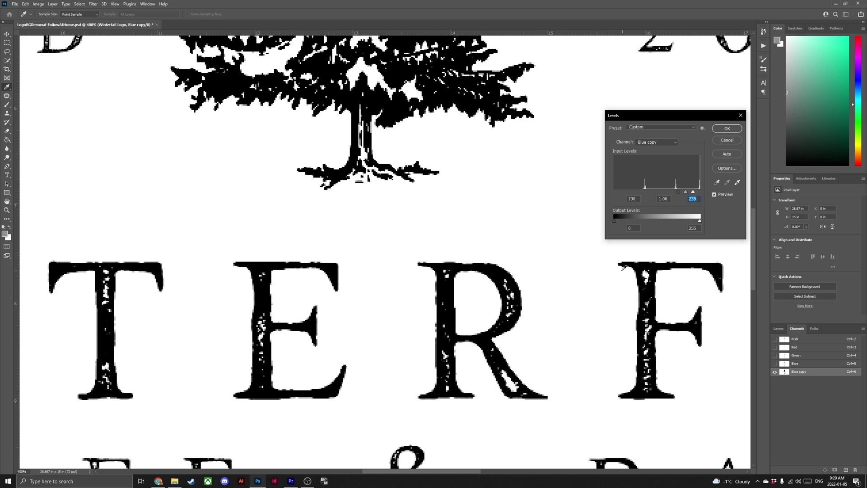
left_click(728, 129)
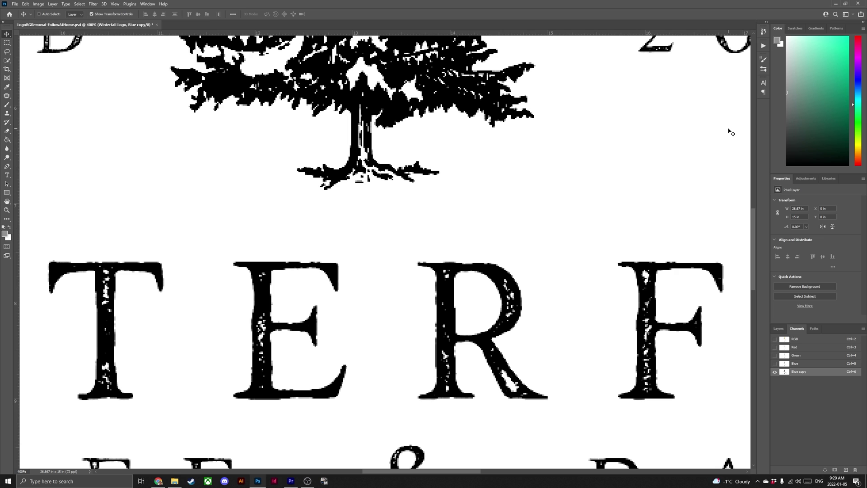
- Load Blue copy as a selection, add it as a mask on Winterfall Logo, and invert the mask
key("ctrl+0")
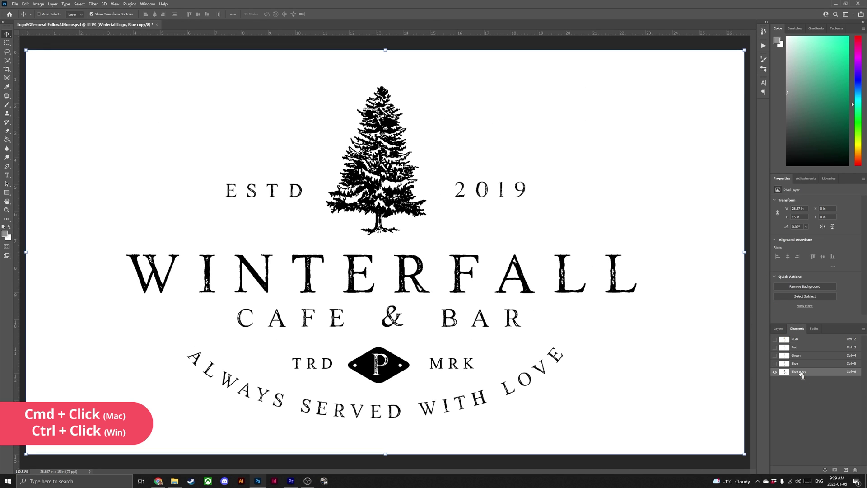
left_click(801, 372, "ctrl")
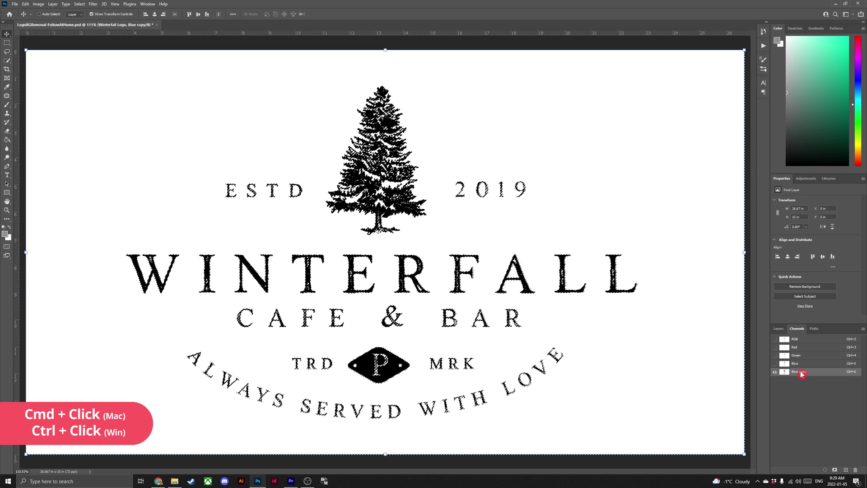
left_click(779, 329)
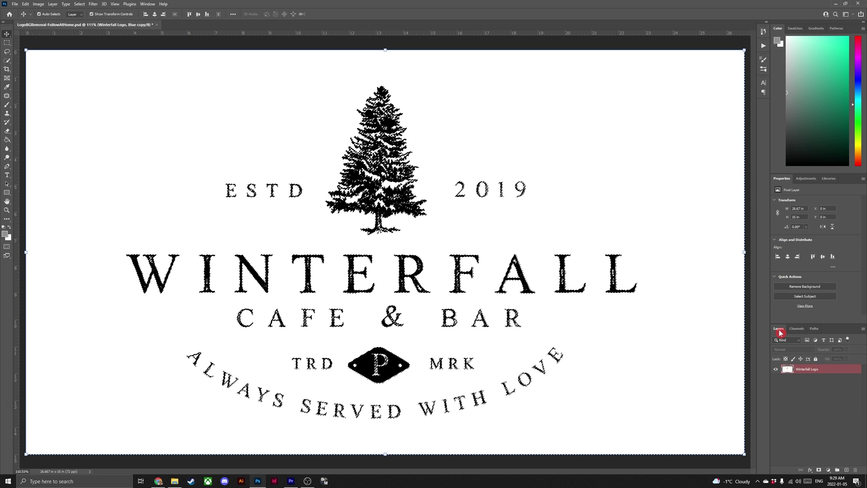
left_click(819, 471)
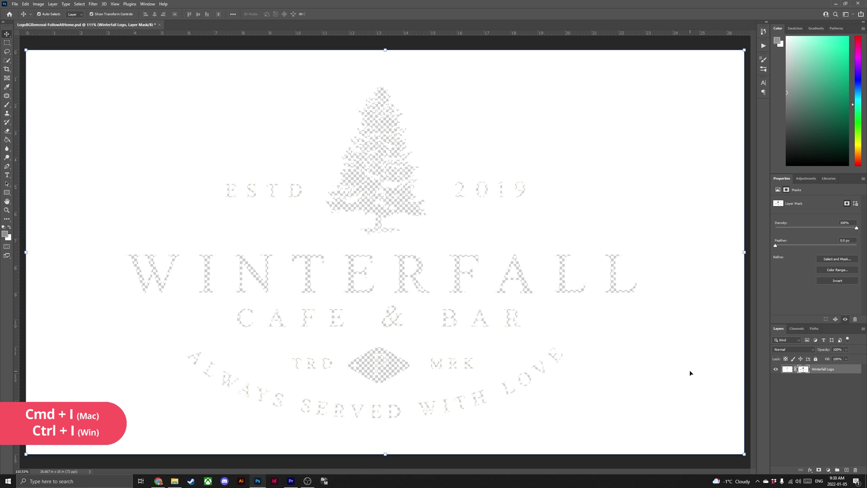
key("ctrl")
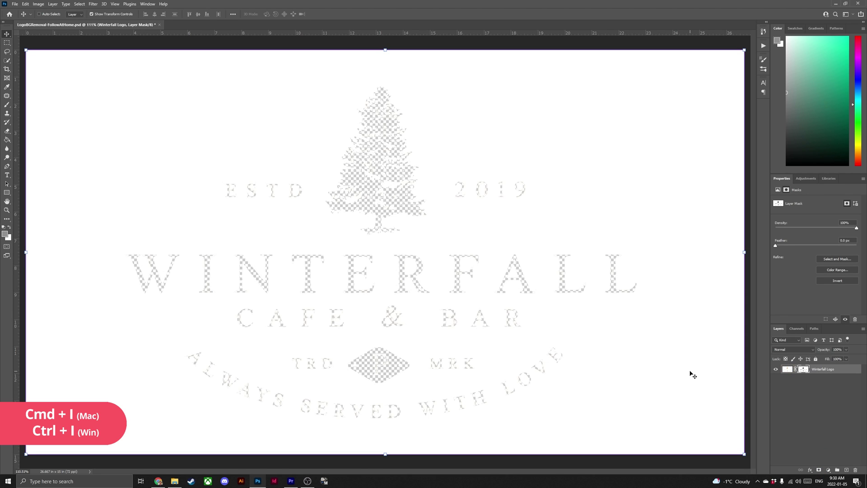
key("ctrl+i")
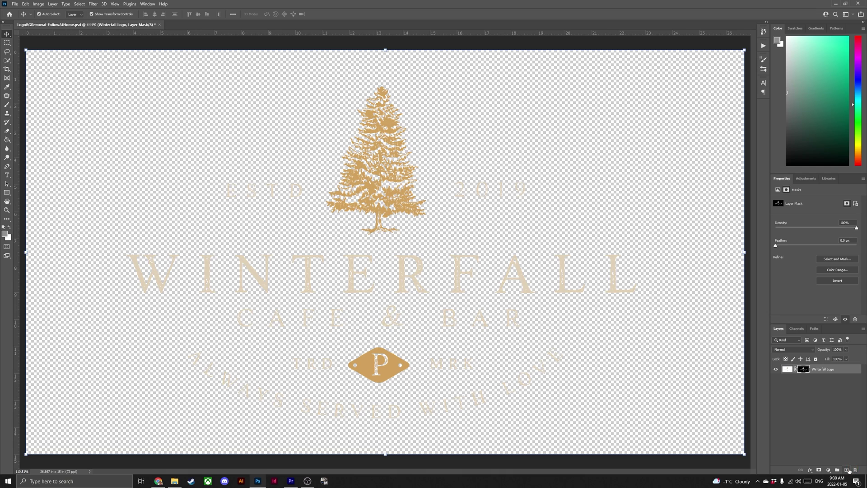
- Add Layer 1 beneath Winterfall Logo and fill it dark charcoal with the Paint Bucket
left_click(829, 416)
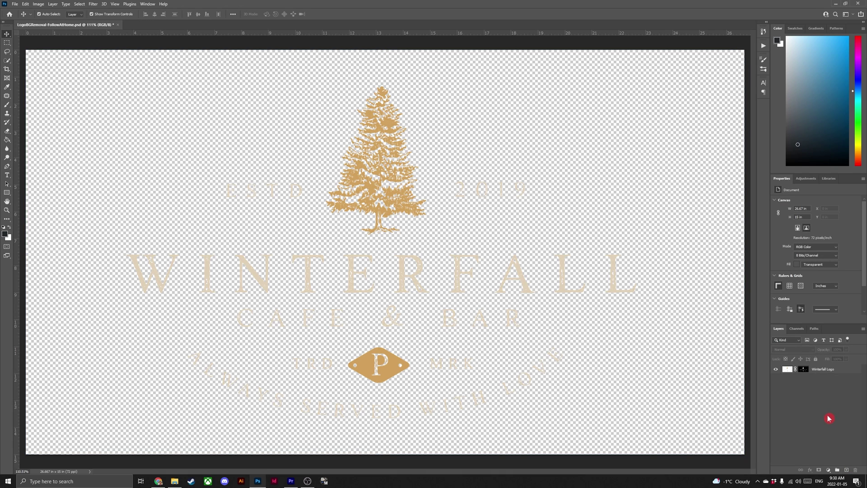
left_click(846, 470)
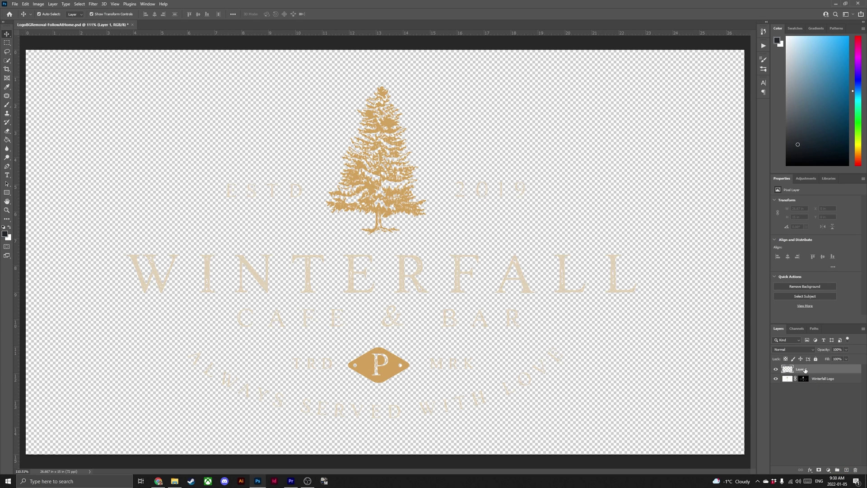
left_click_drag(807, 370, 797, 382)
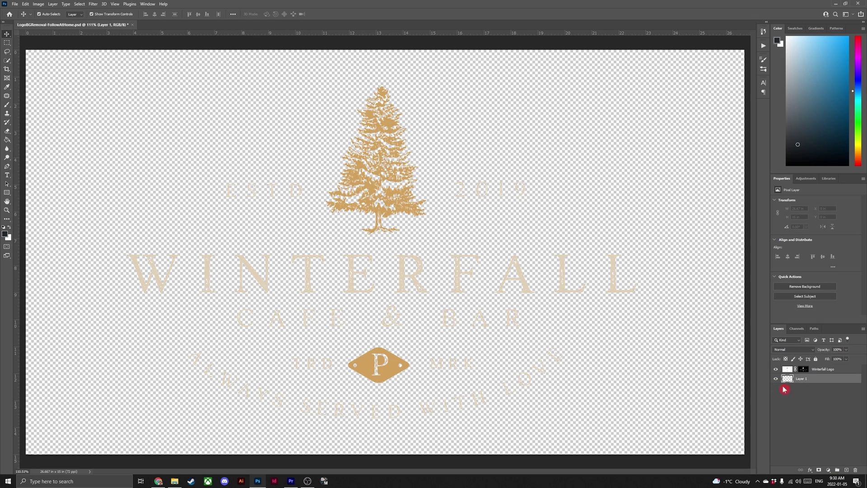
left_click(7, 140)
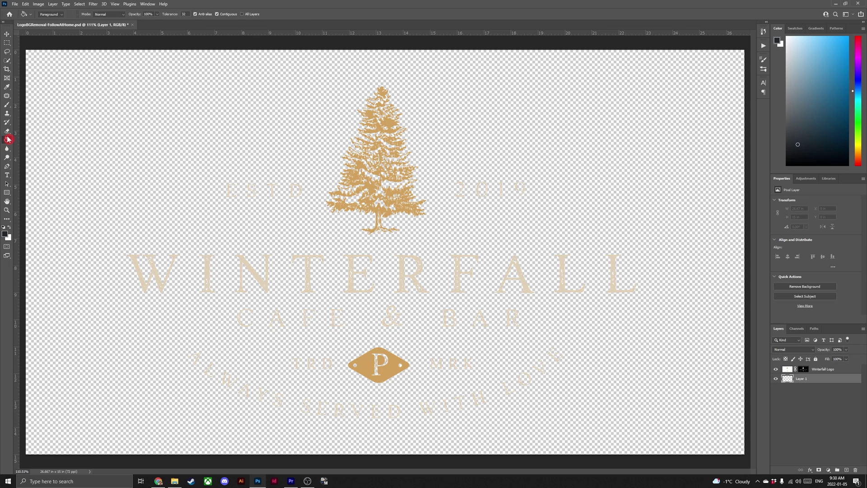
left_click(40, 141)
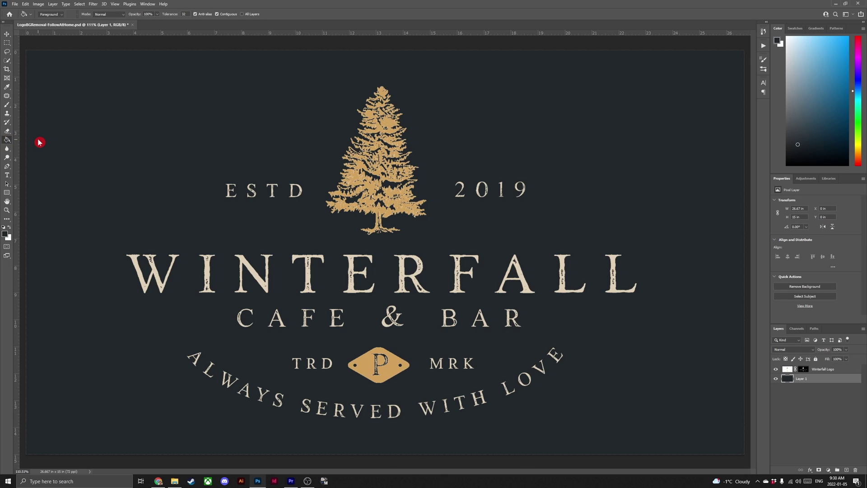
left_click(6, 34)
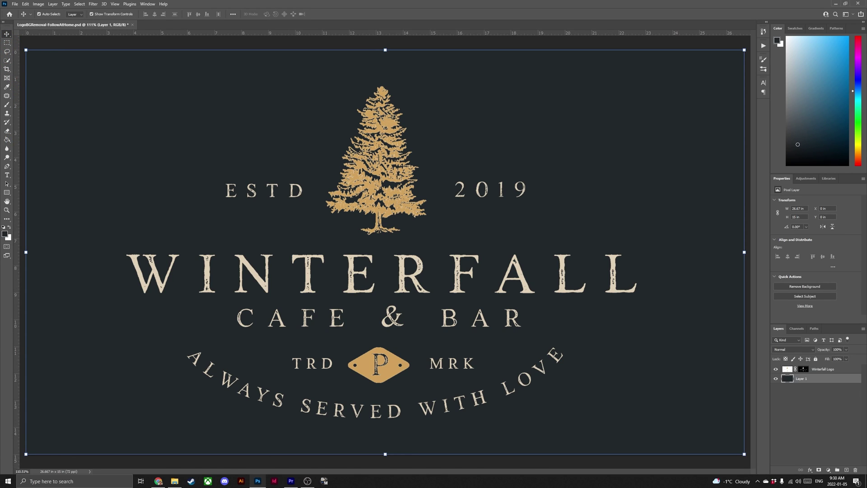
left_click(115, 465)
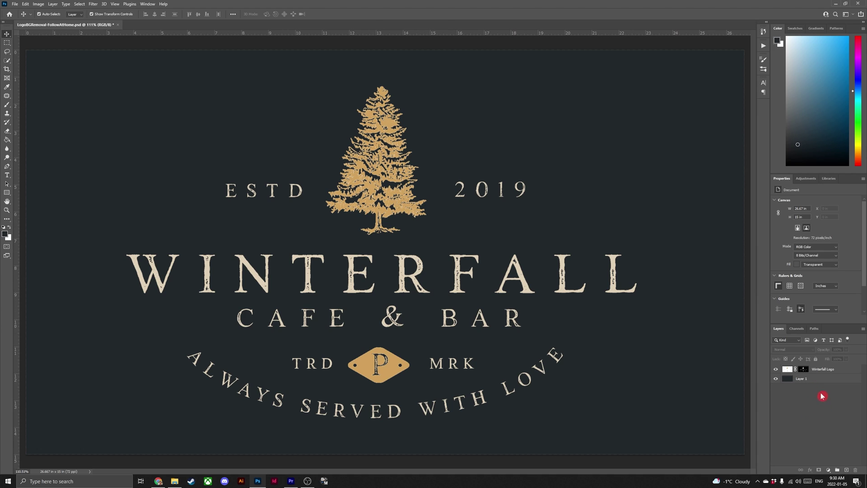
- Create Layer 2 above the logo and clip it to the Winterfall Logo layer
left_click(847, 470)
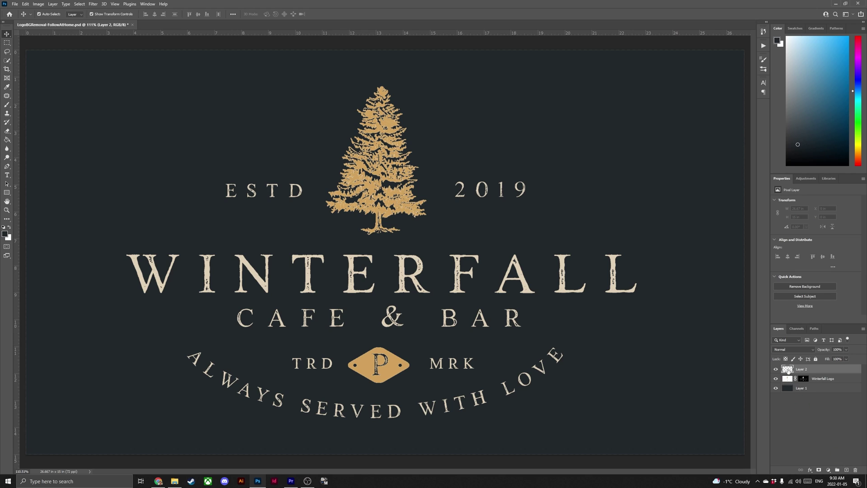
right_click(811, 371)
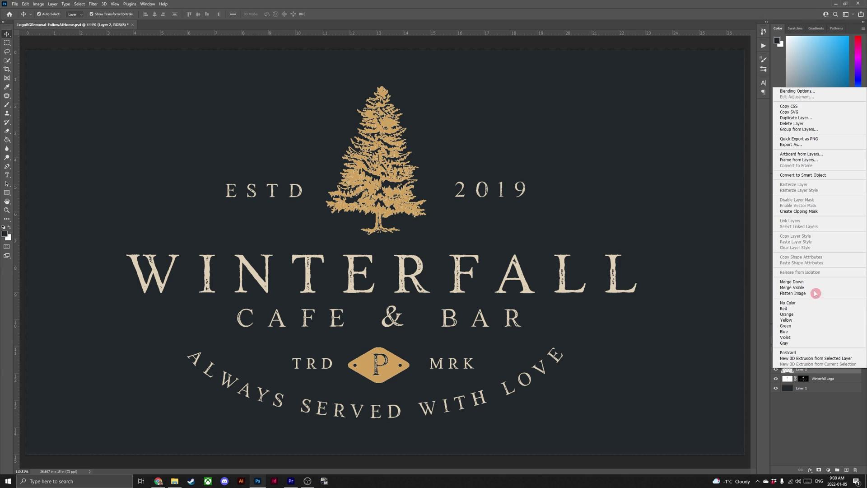
left_click(801, 211)
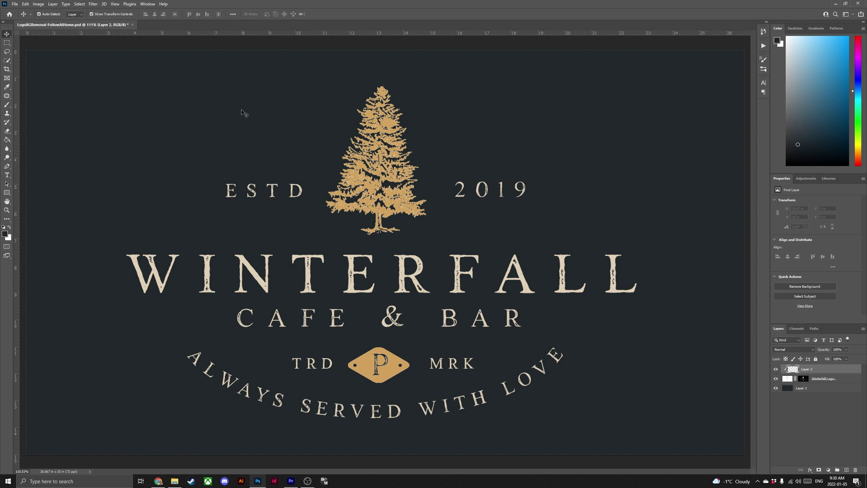
left_click(144, 17)
- Sample gold from the P diamond and paint over it with a 125 px brush
left_click(148, 4)
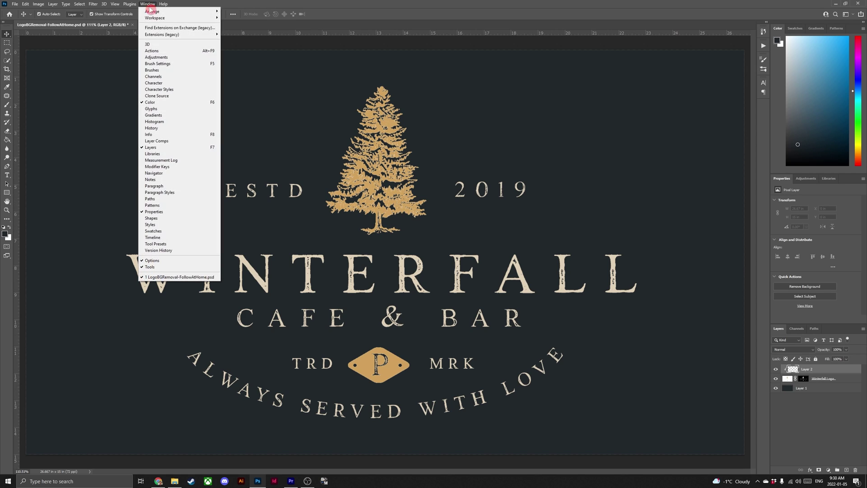
left_click(172, 66)
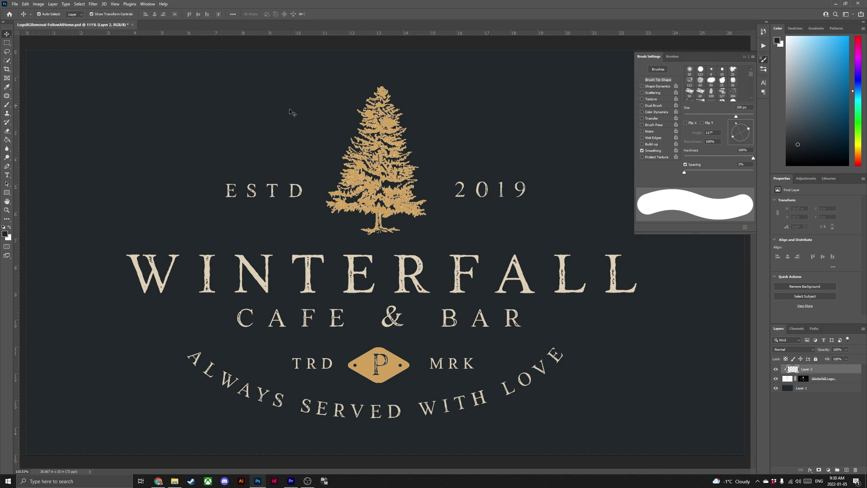
key("b")
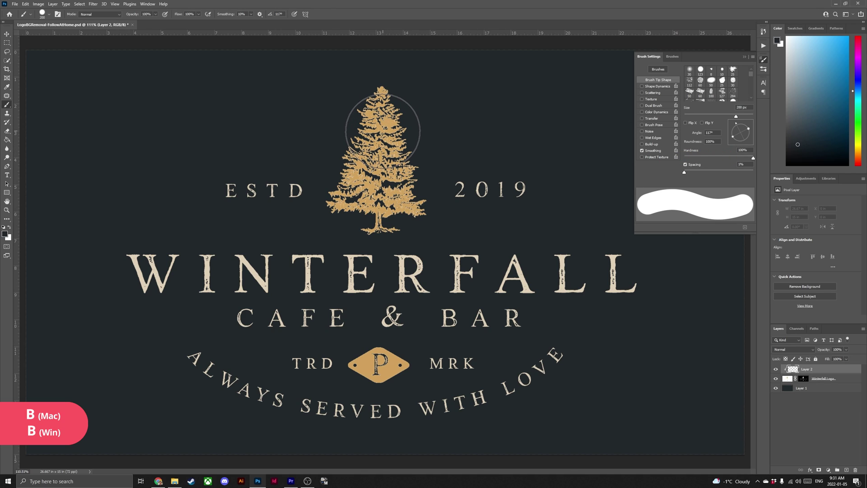
key("alt")
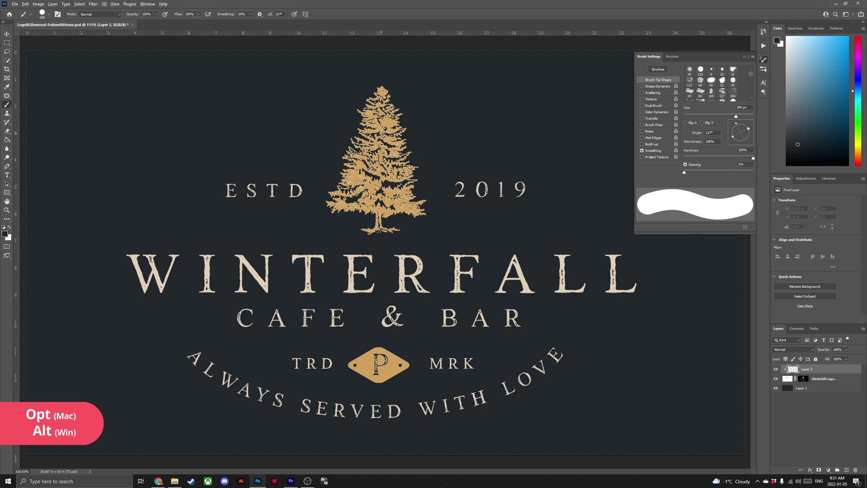
left_click(396, 357, "alt")
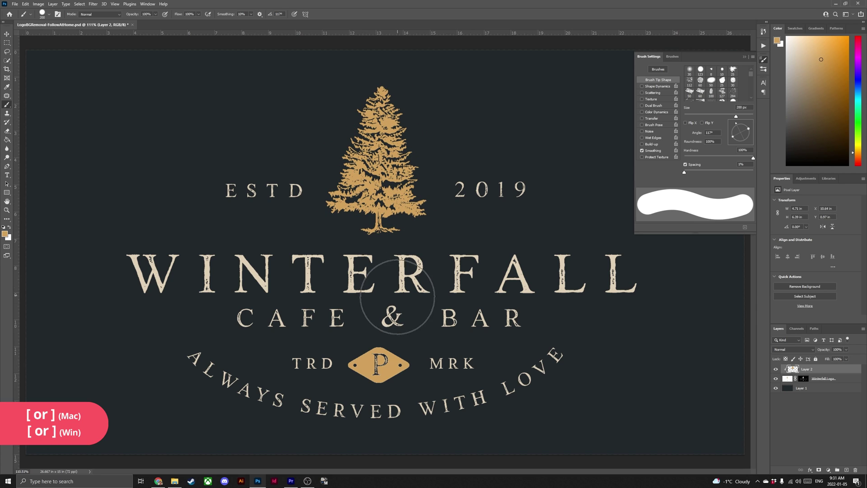
key("bracketleft")
key("bracketleft")
key("bracketleft")
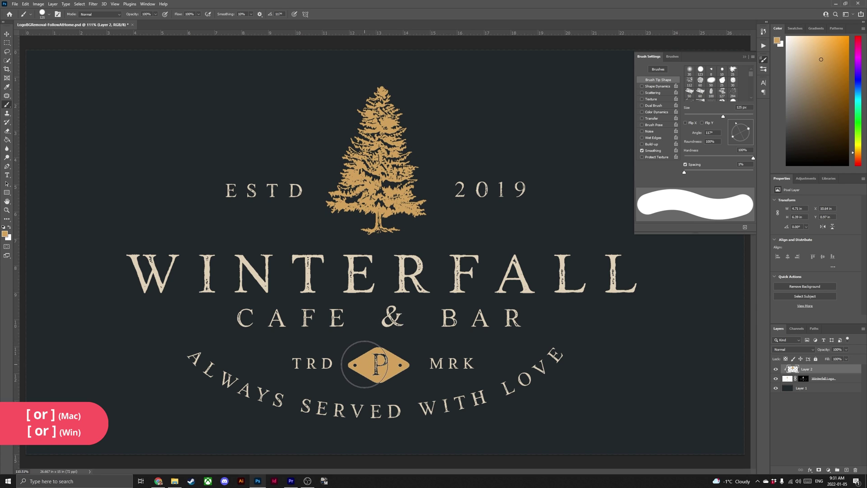
mouse_move(364, 364)
left_mouse_down()
mouse_move(393, 366)
mouse_move(366, 365)
mouse_move(368, 360)
left_mouse_up()
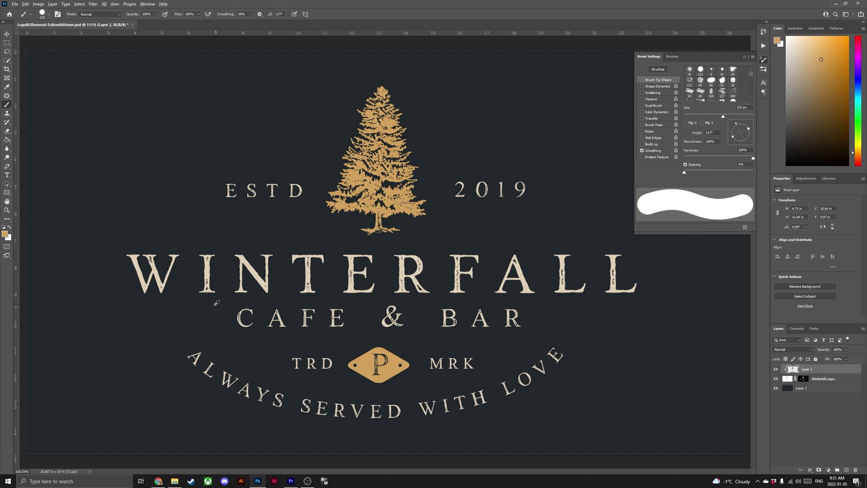
- Sample cream from the W and WINTERFALL lettering with a 175 px brush
left_click(158, 272, "alt")
key("bracketright")
key("bracketright")
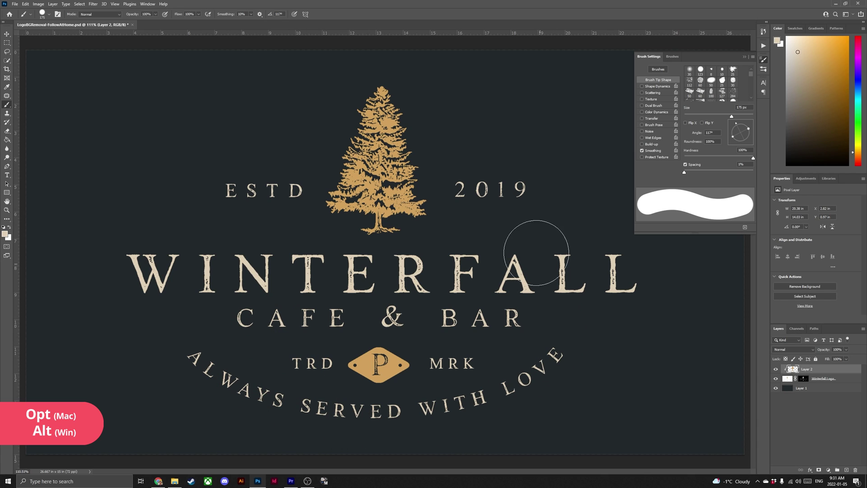
left_click(525, 277, "alt")
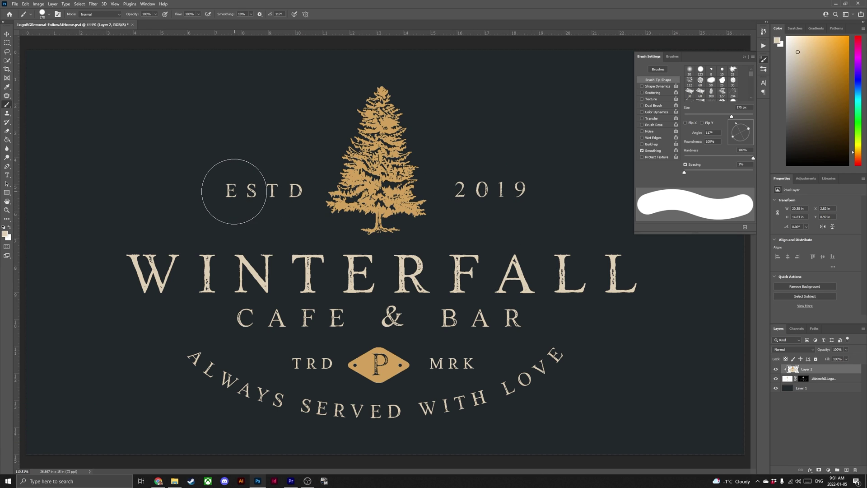
- Hide Layer 1, merge Layer 2 into the Winterfall Logo layer, then deselect
left_click(744, 57)
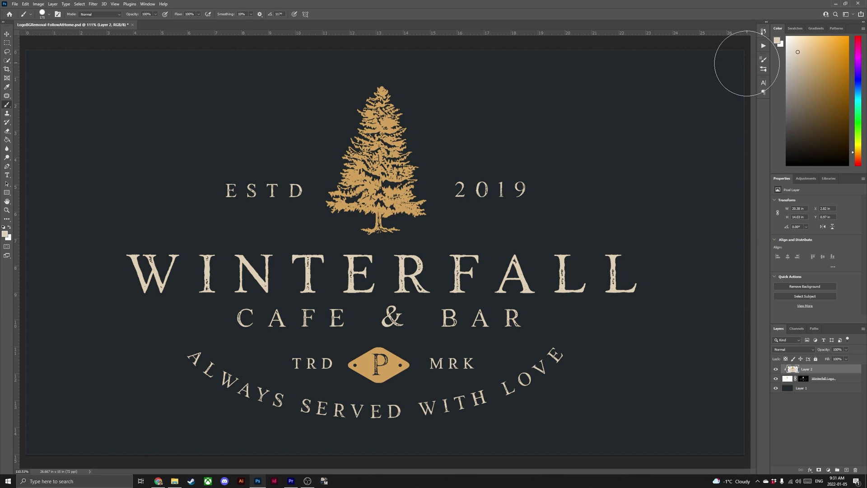
left_click(777, 389)
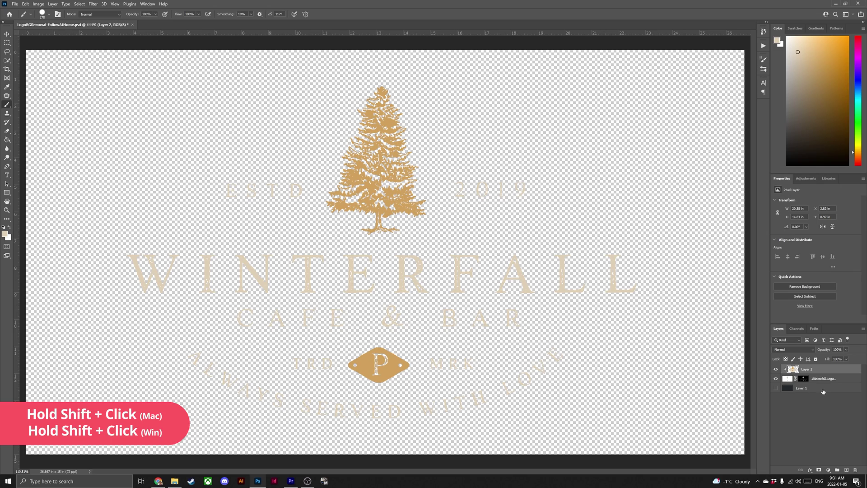
left_click(845, 379, "shift")
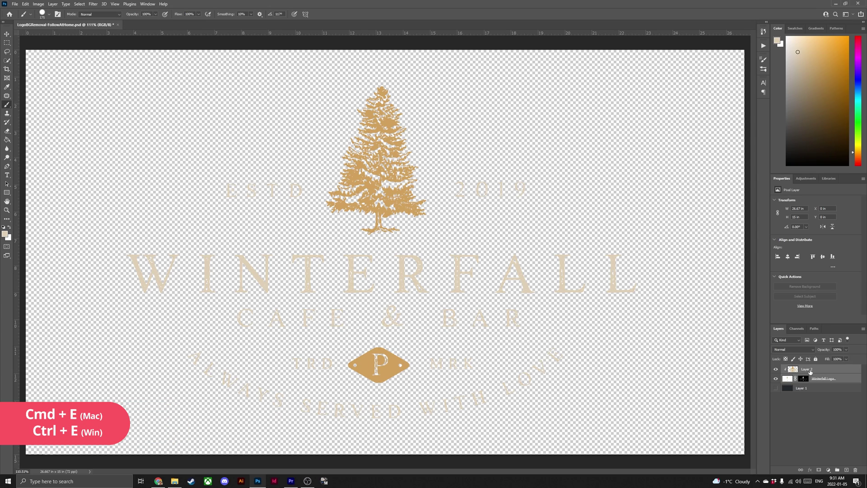
key("ctrl+e")
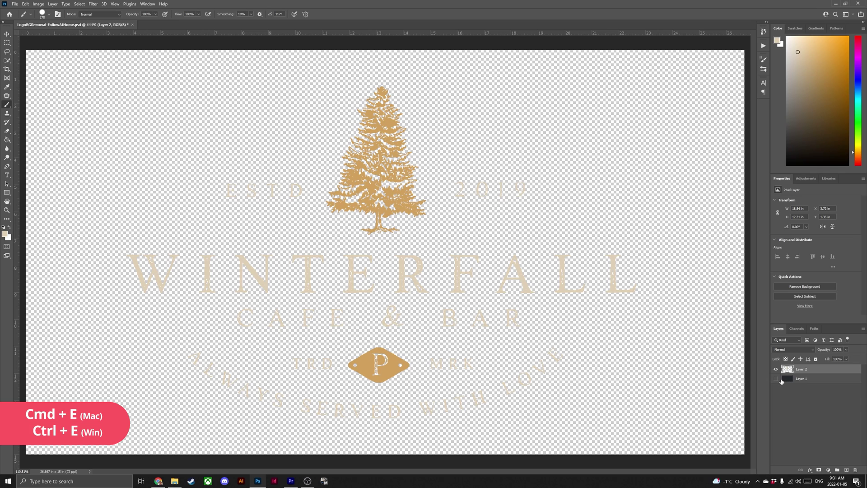
left_click(776, 379)
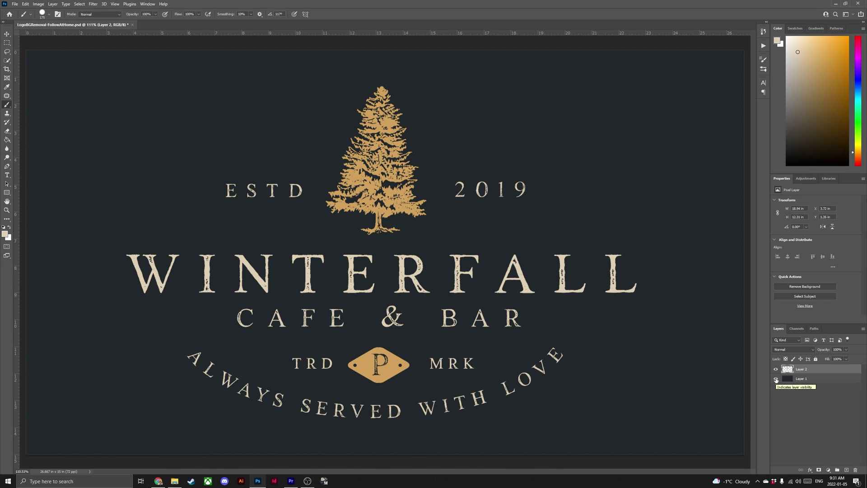
left_click(776, 379)
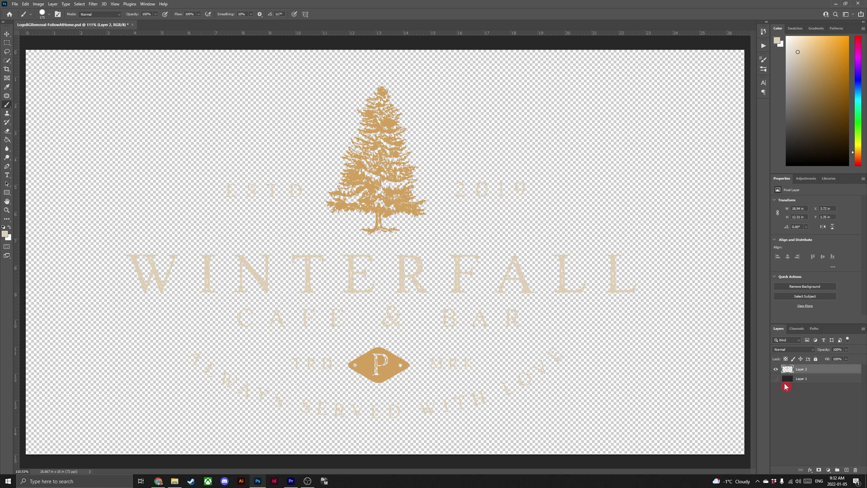
left_click(803, 408)
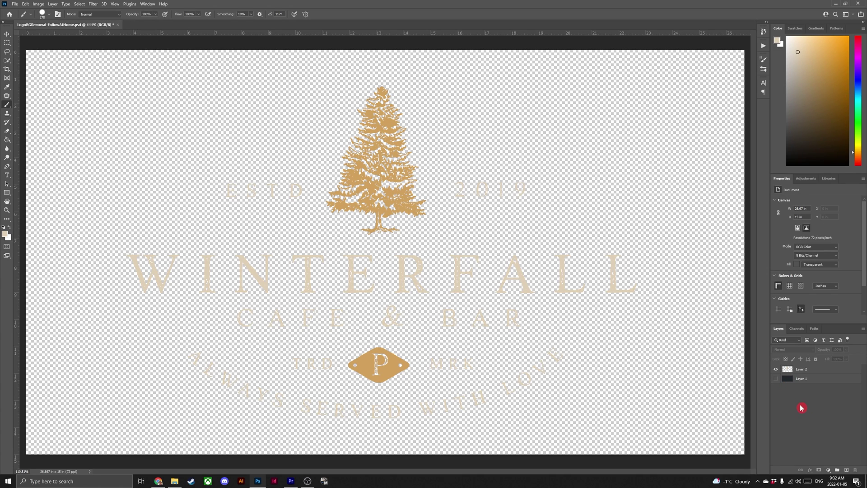
- Preview a transparent PNG export in Export As, cancel, and show Layer 1 again
left_click(17, 6)
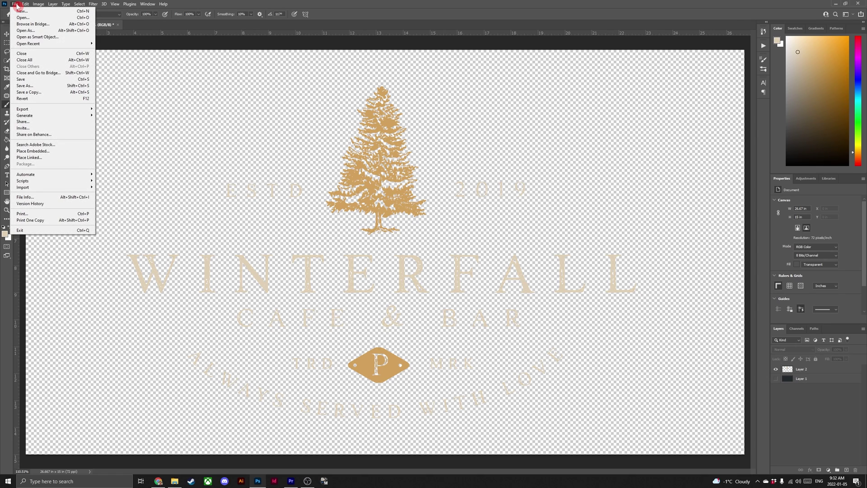
mouse_move(43, 110)
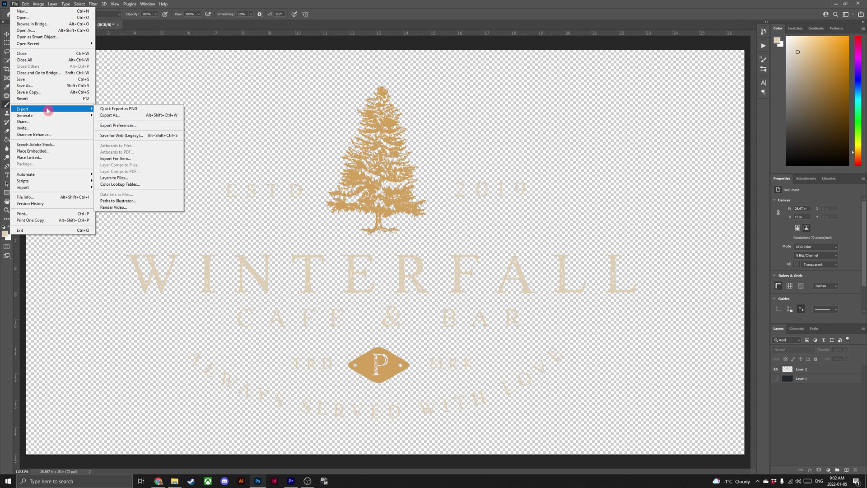
left_click(111, 115)
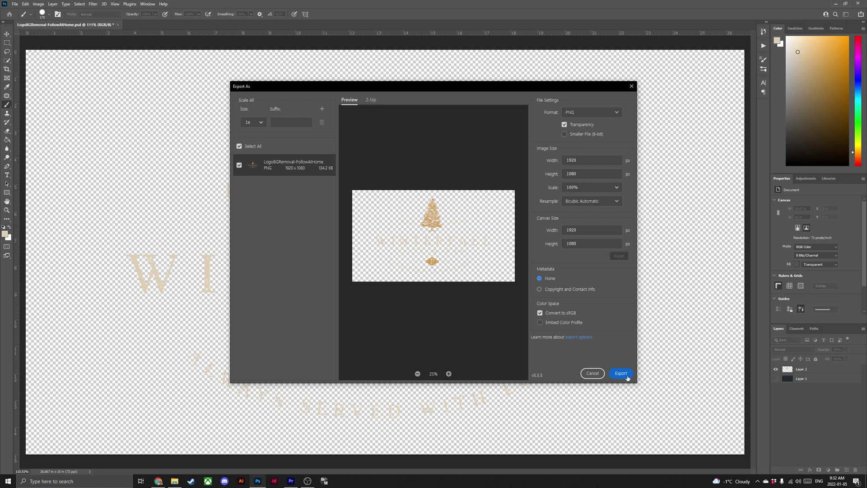
left_click(595, 374)
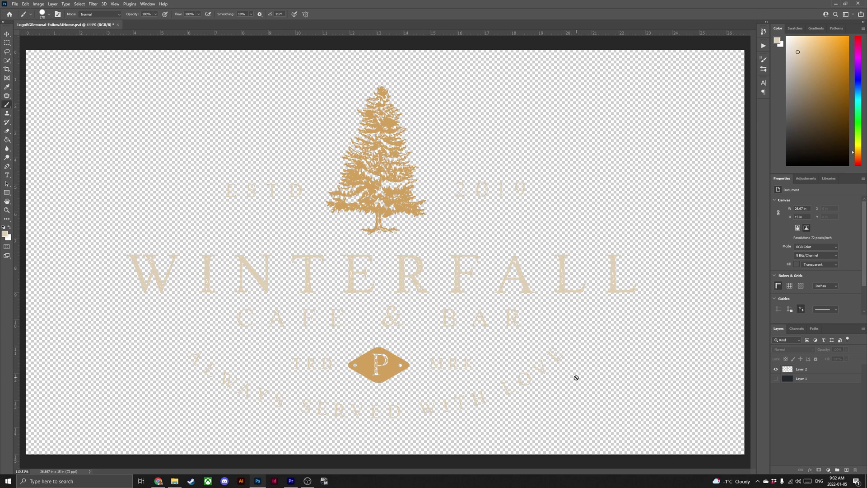
left_click(776, 379)
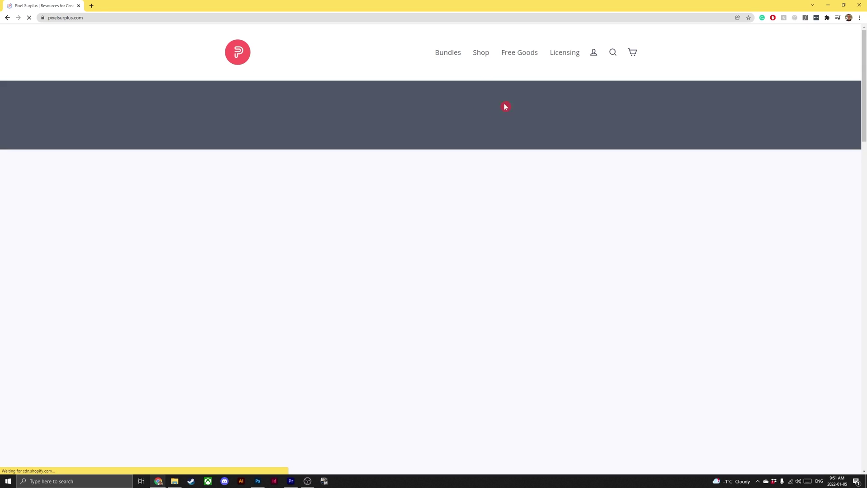
- Browse the Pixel Surplus Free Mockups collection under Free Goods
mouse_move(527, 59)
left_click(524, 106)
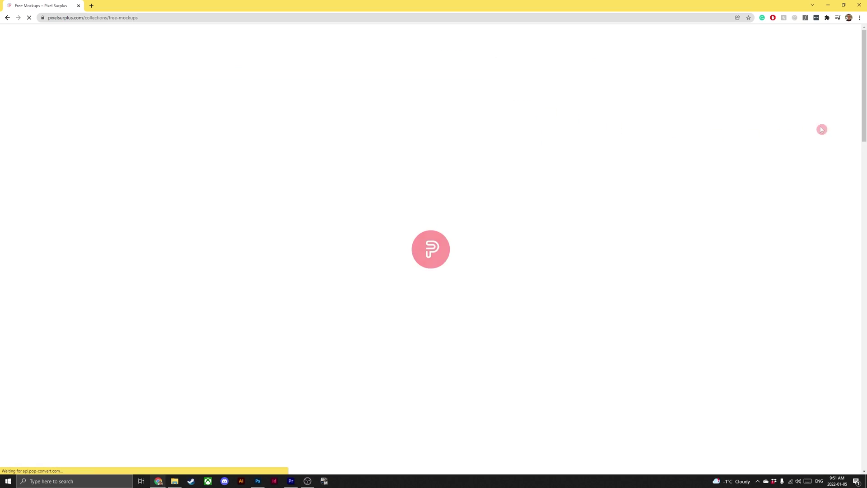
scroll(827, 145, "down", 9)
scroll(846, 173, "down", 4)
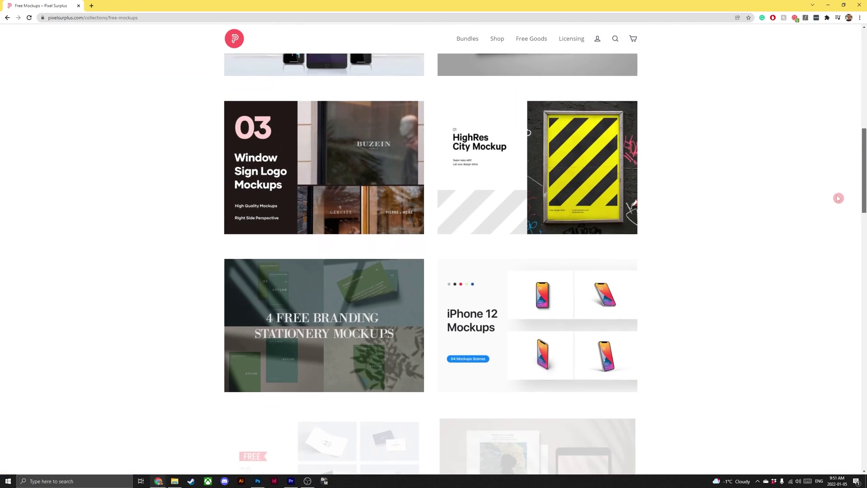
scroll(835, 205, "up", 9)
scroll(845, 128, "up", 4)
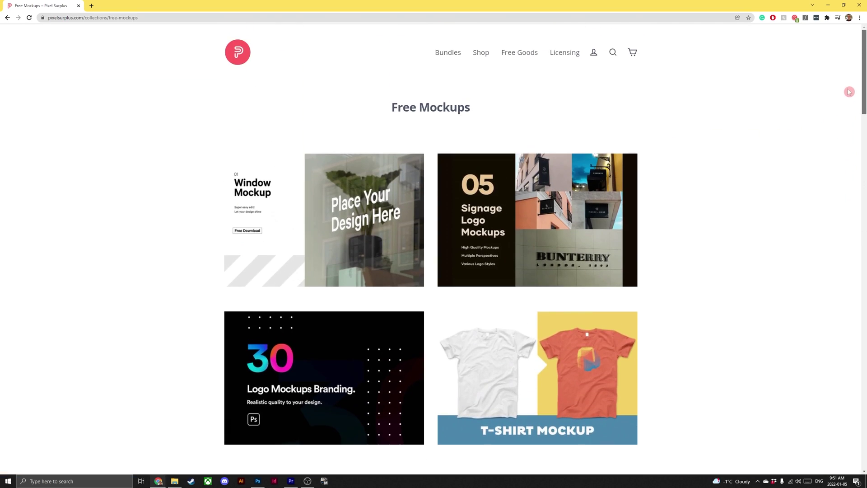
- Look through the Bundles collection page
left_click(453, 57)
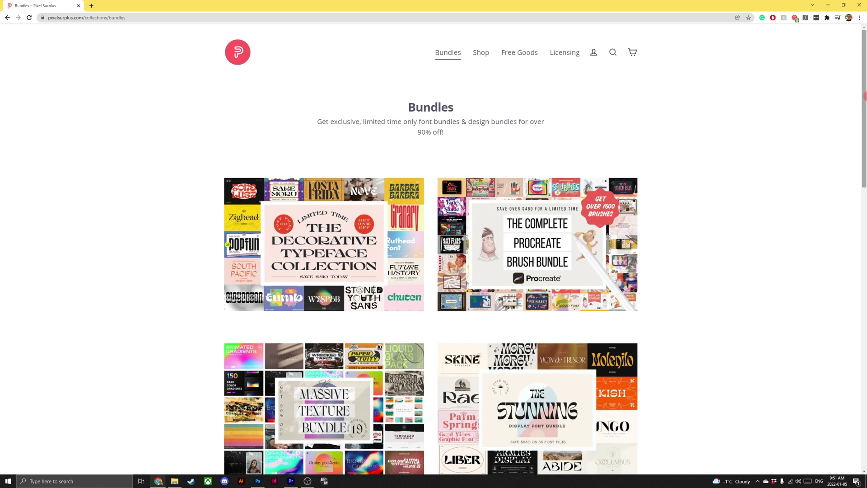
scroll(849, 126, "down", 3)
scroll(857, 141, "down", 4)
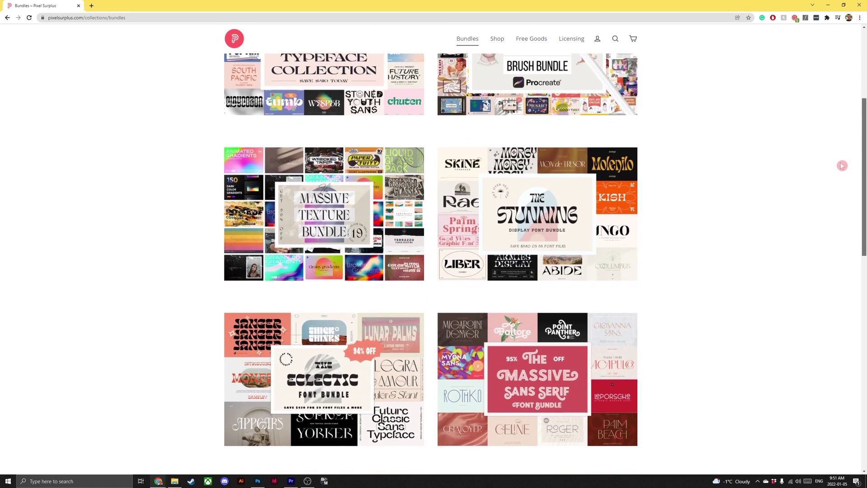
scroll(838, 211, "down", 3)
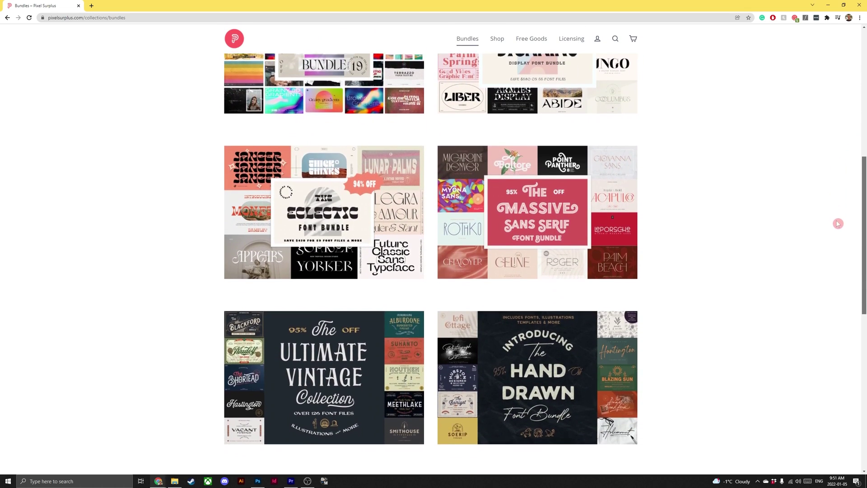
scroll(838, 255, "up", 9)
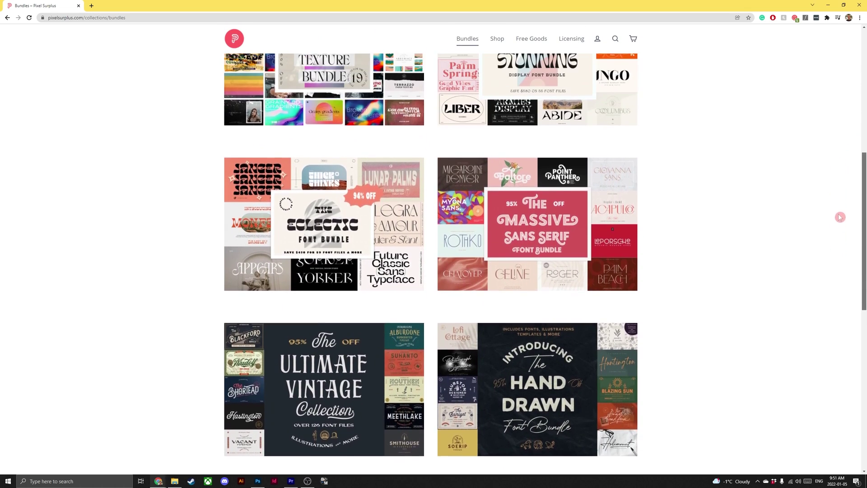
scroll(864, 111, "up", 1)
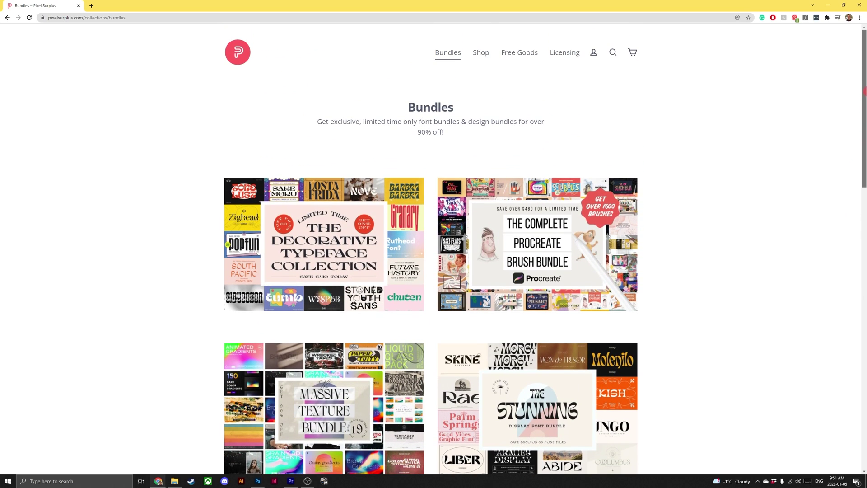
- Browse the Shop Fonts collection, listing fonts like Aelyn, Paradizo, Kinlock and Melrose
left_click(486, 60)
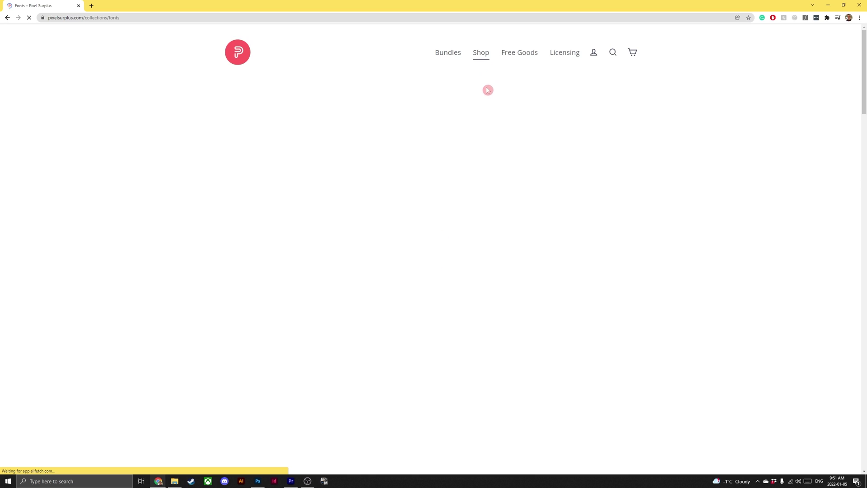
scroll(503, 217, "down", 1)
scroll(499, 221, "down", 1)
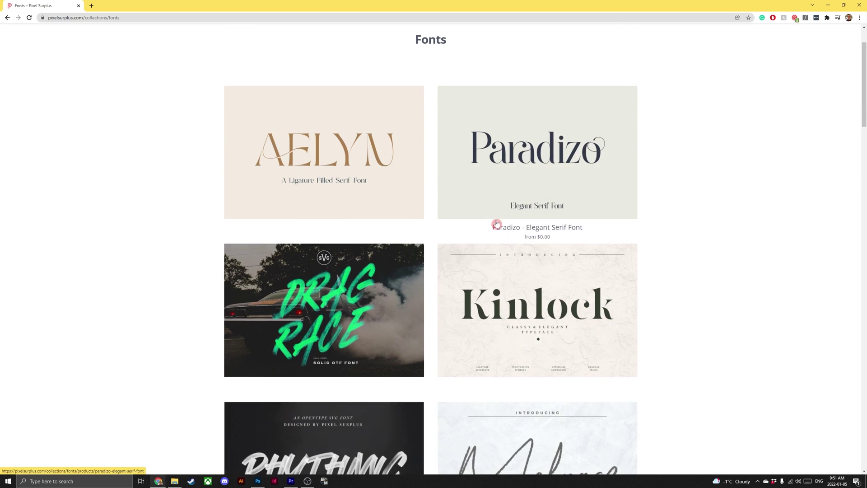
scroll(472, 263, "down", 1)
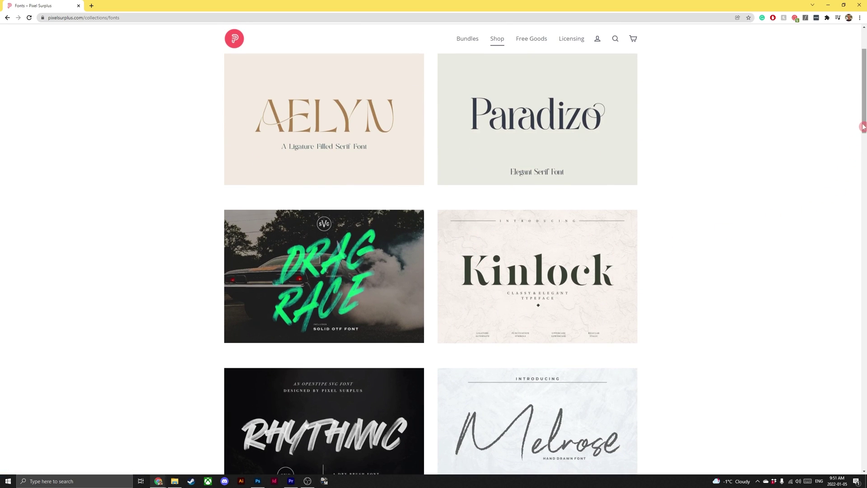